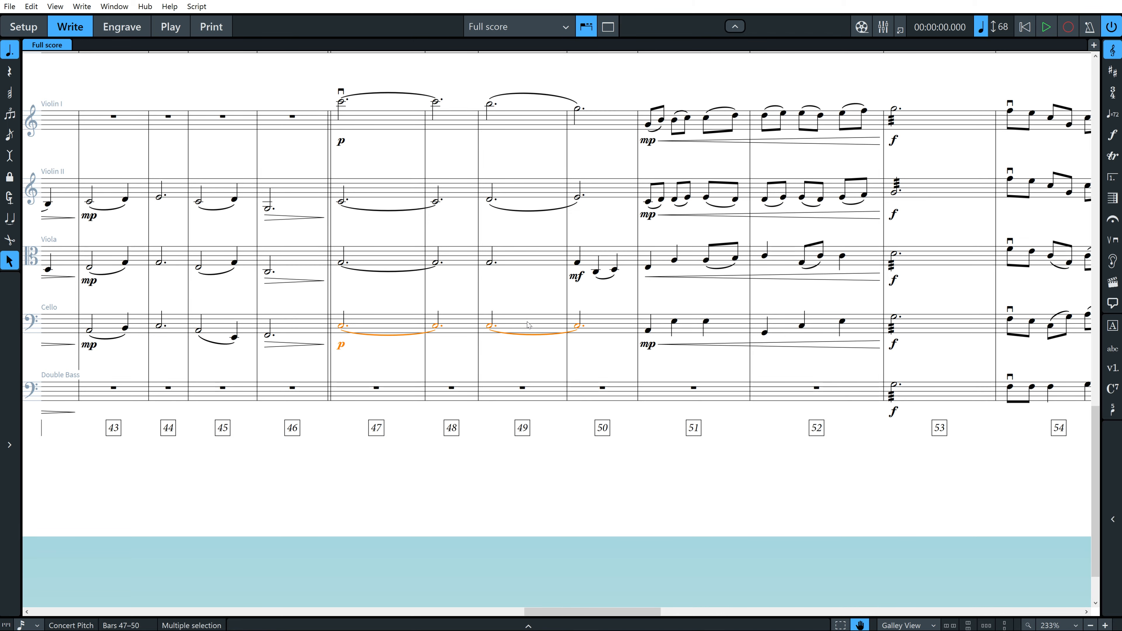
scroll(528, 324, up, 15)
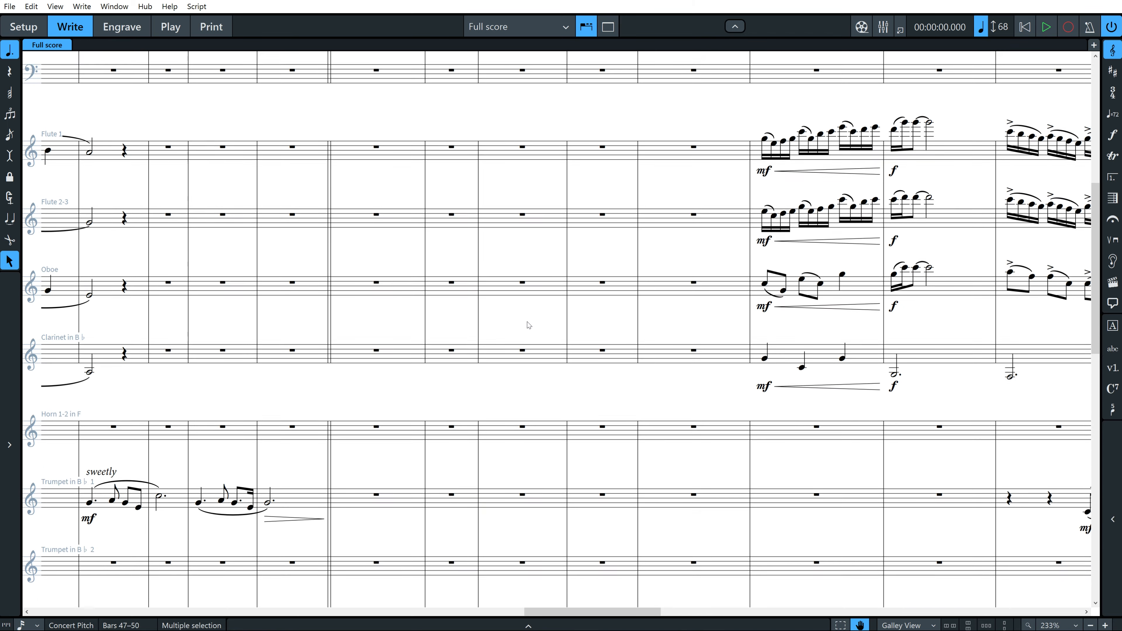
scroll(529, 325, up, 8)
scroll(529, 325, down, 3)
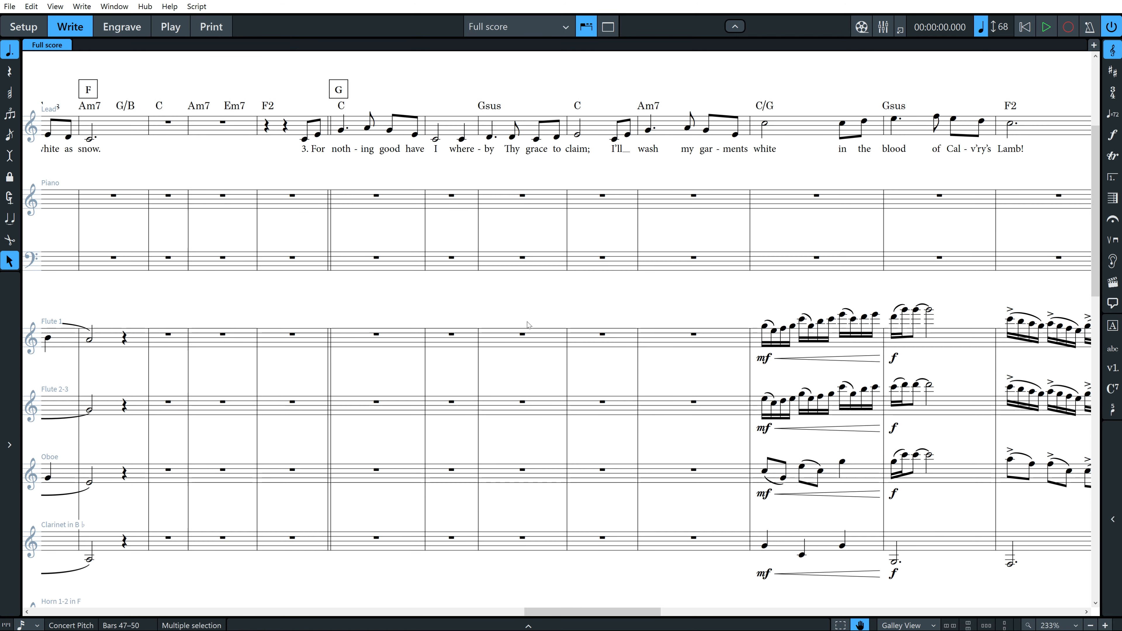
scroll(529, 325, up, 2)
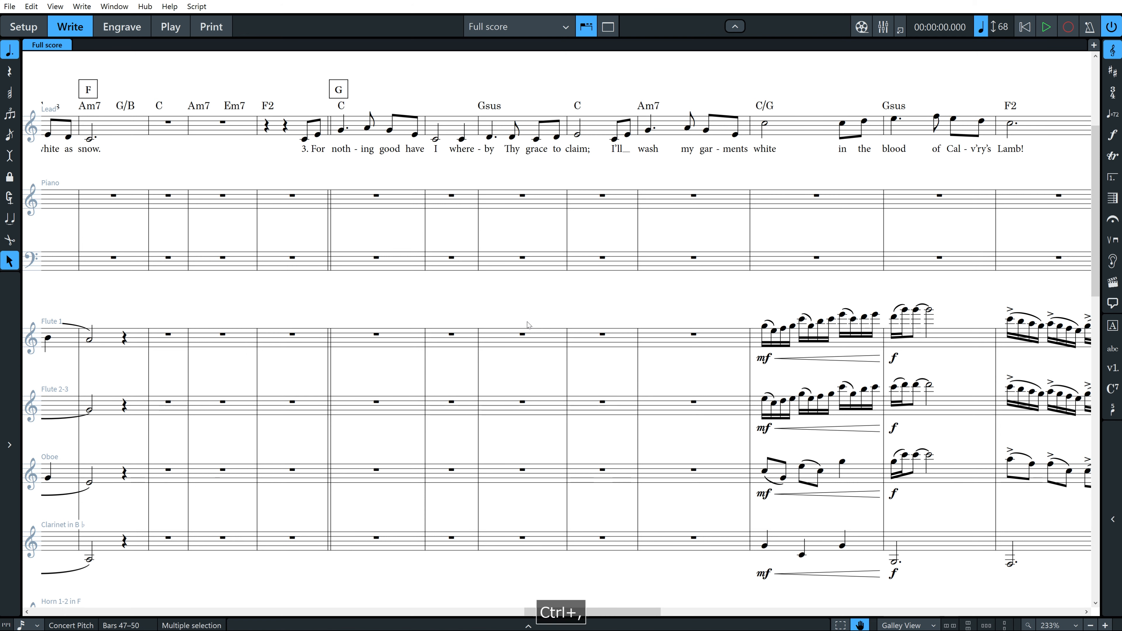
Look up the key commands assigned to Duplicate to Staff Above and Duplicate to Staff Below in the preferences.
key(ctrl+comma)
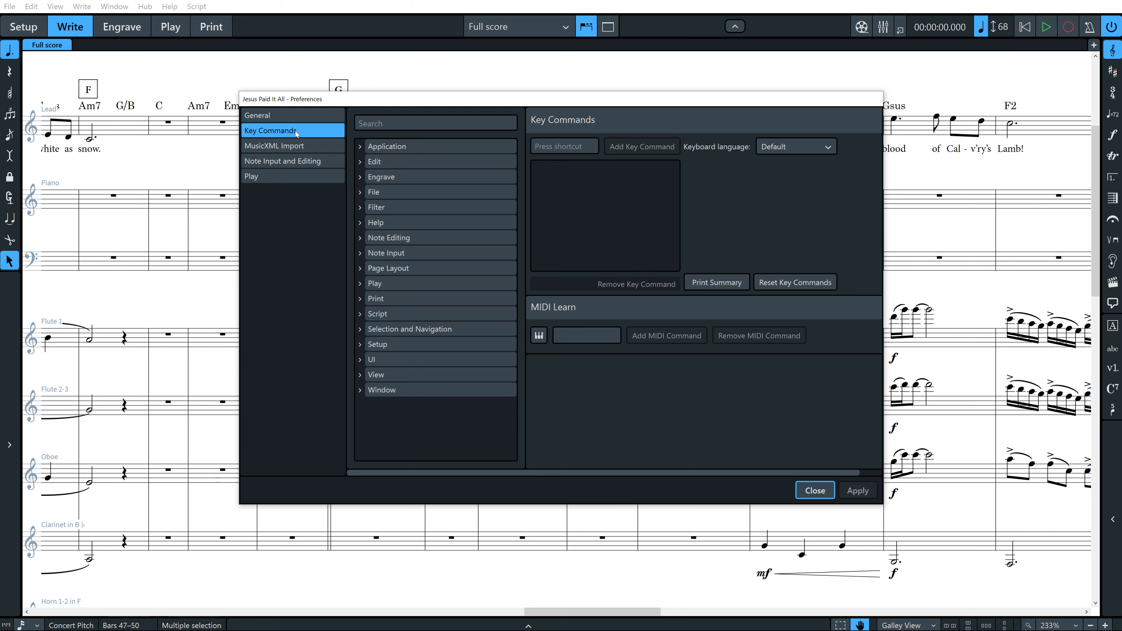
click(382, 125)
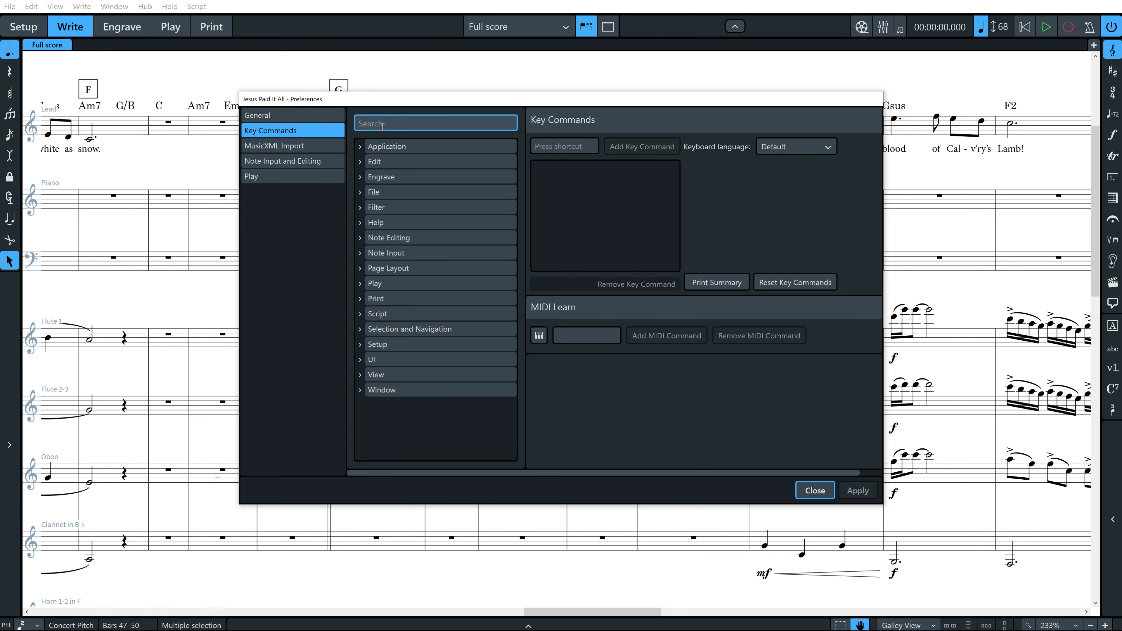
text(dupl)
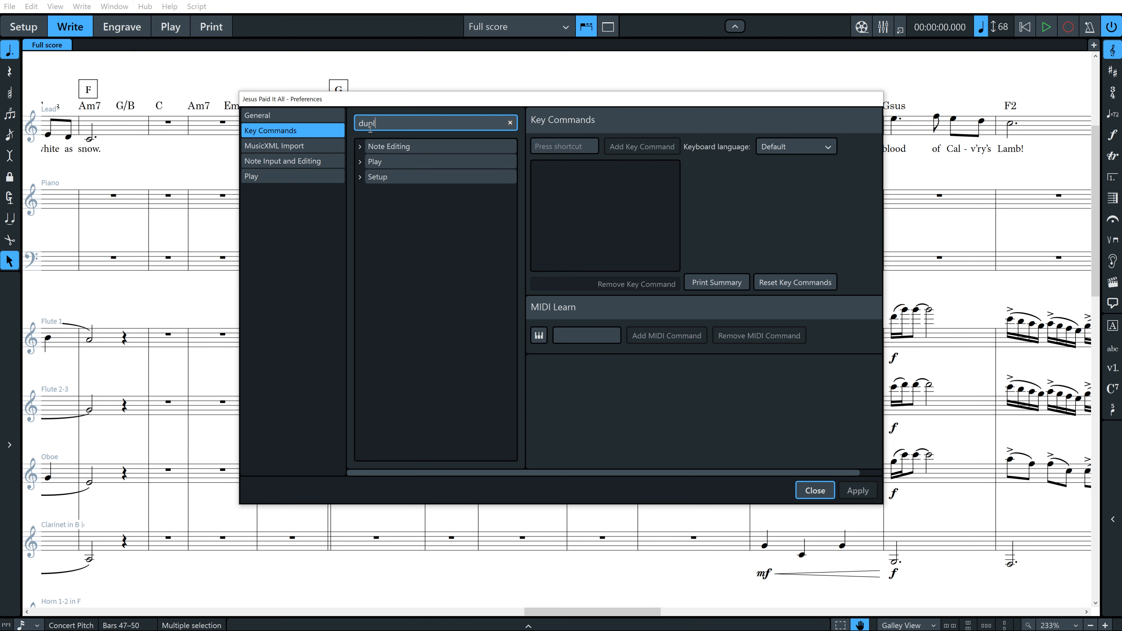
click(359, 146)
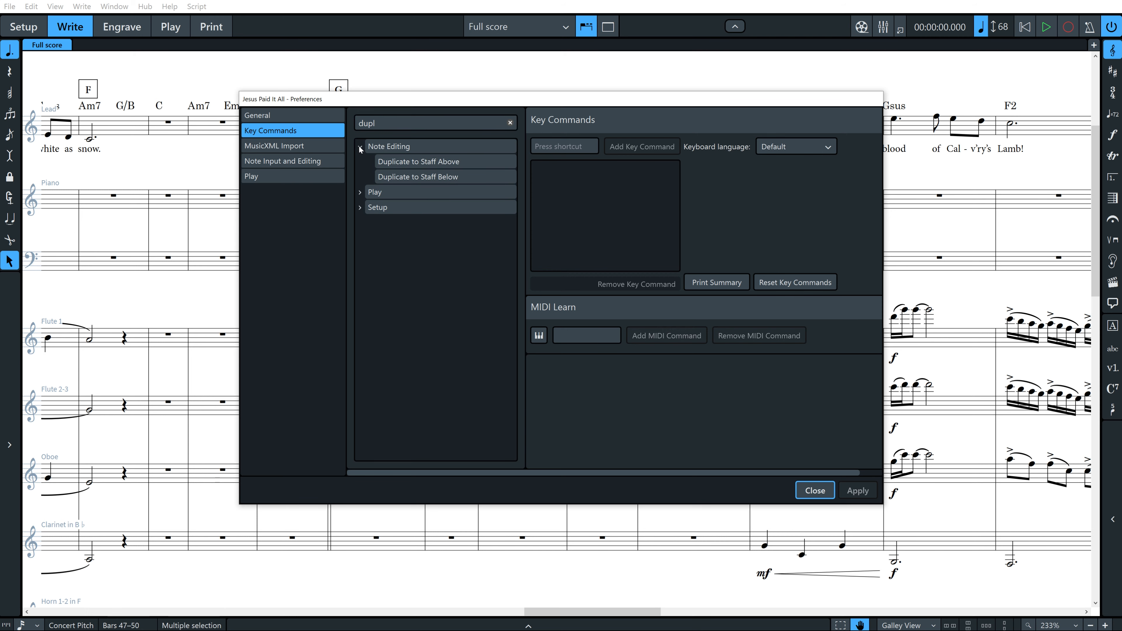
click(405, 163)
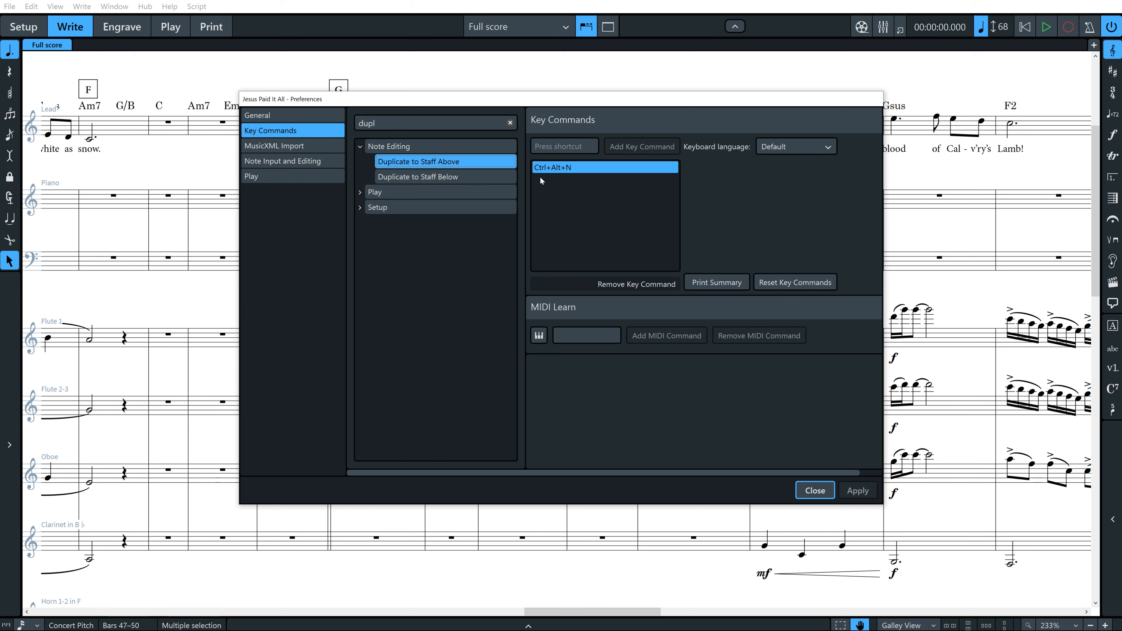
click(476, 176)
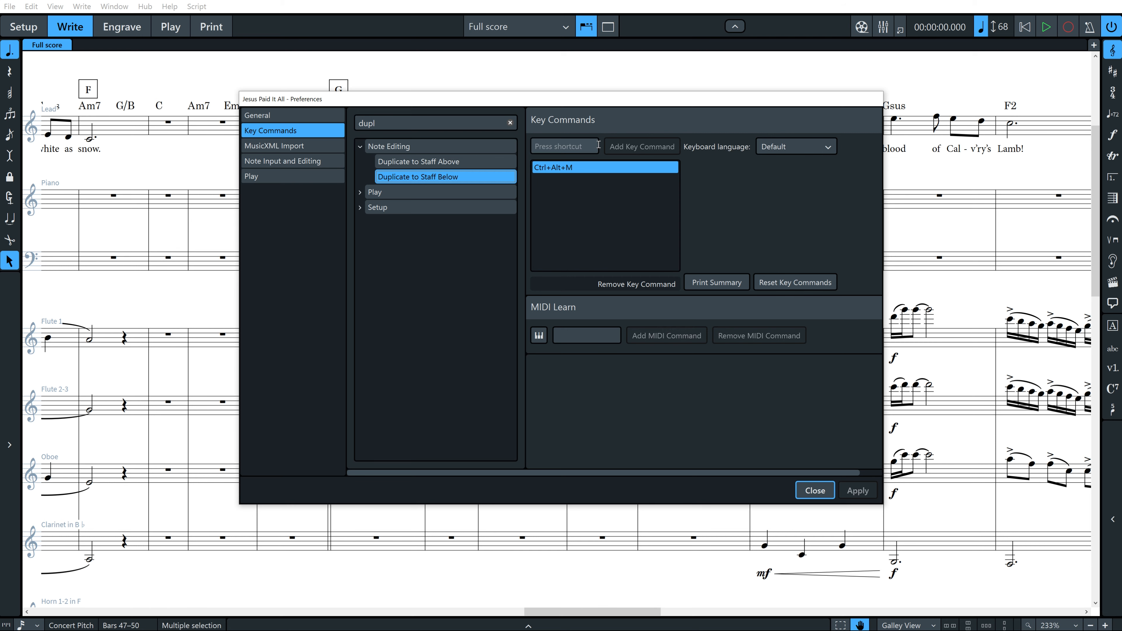
click(585, 147)
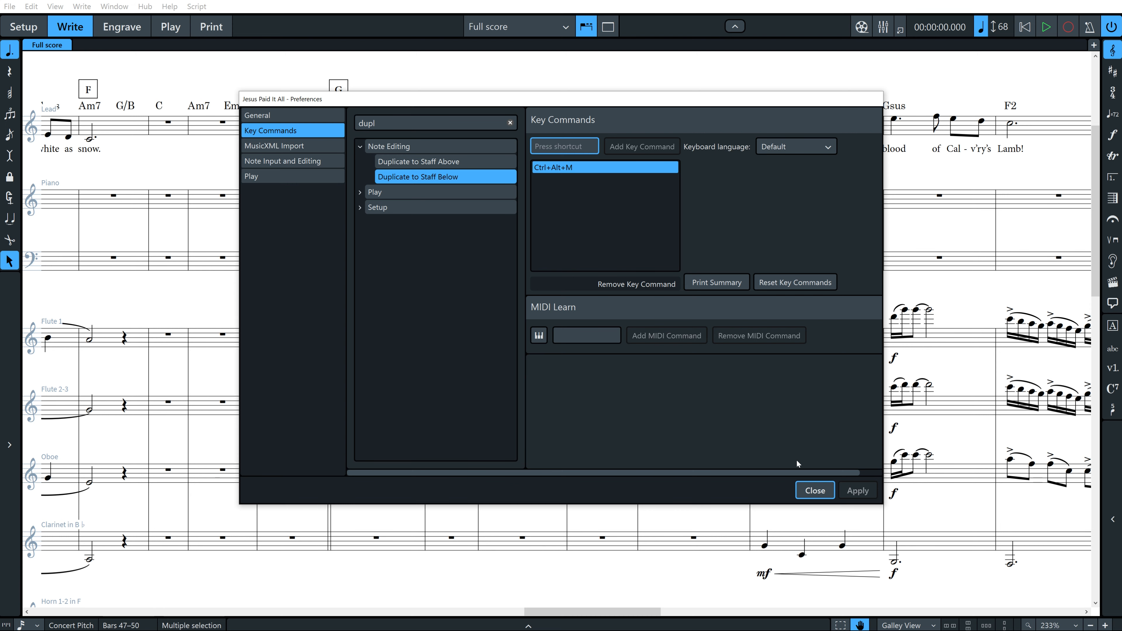
click(815, 493)
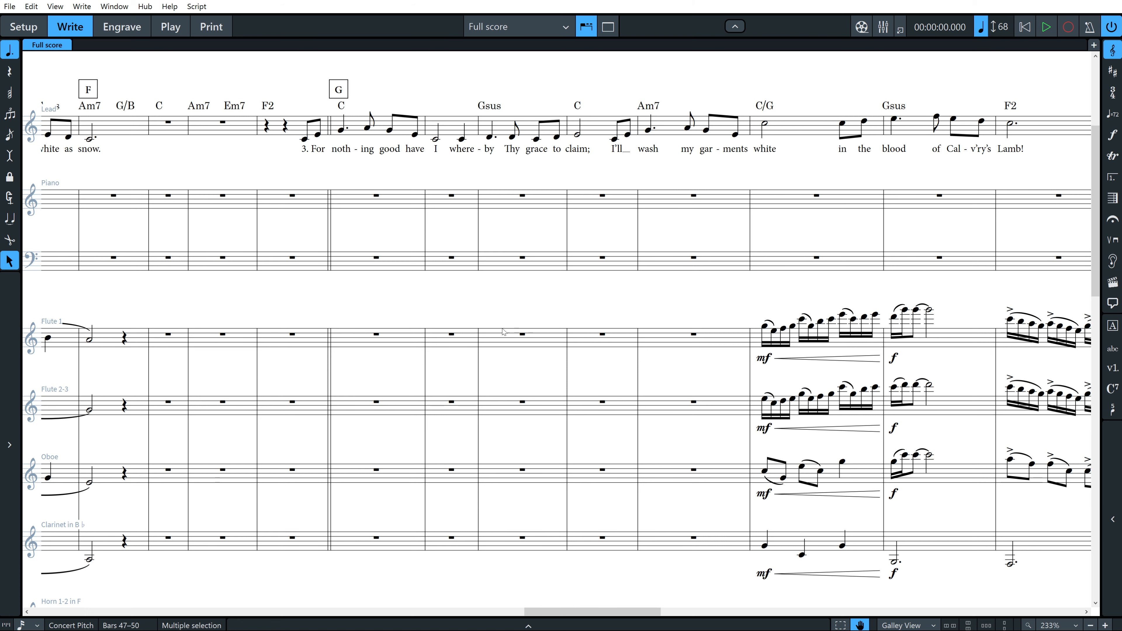
Add a cue of the Lead to Flute 1, spanning from the pickup in bar 46 to the word "wash" in bar 51.
click(375, 336)
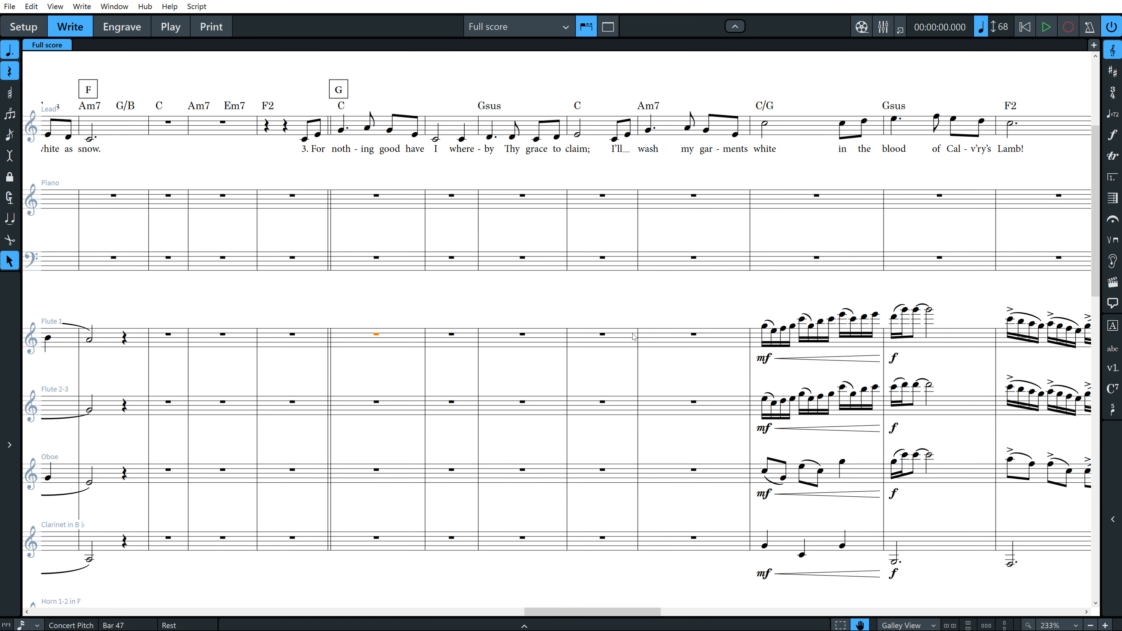
shift+click(662, 342)
key(shift+u)
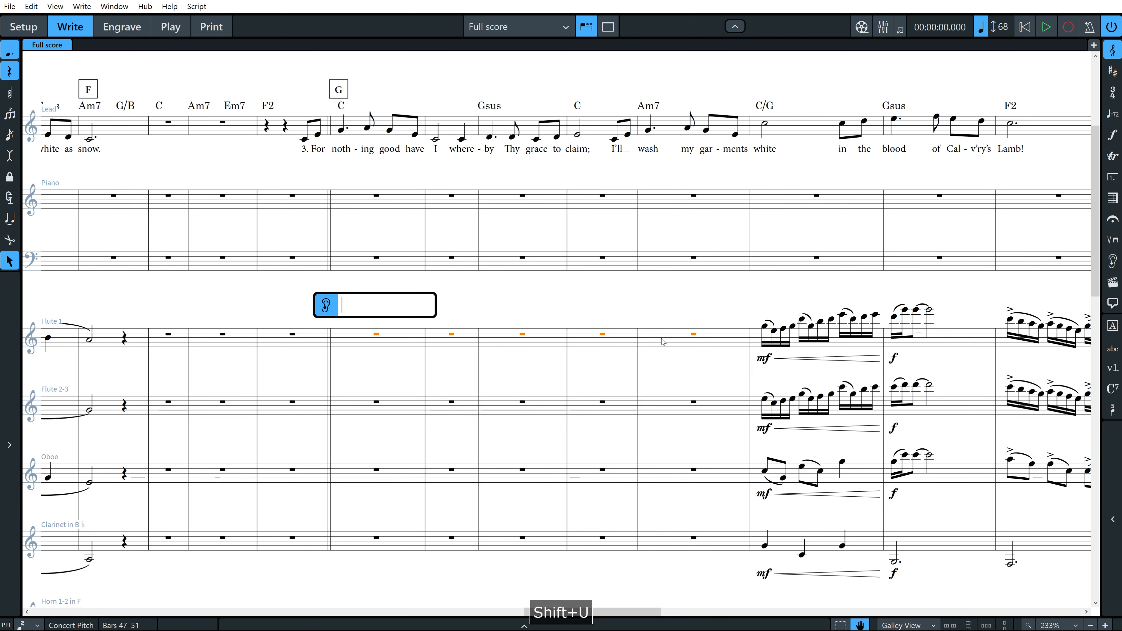
text(lea)
key(Return)
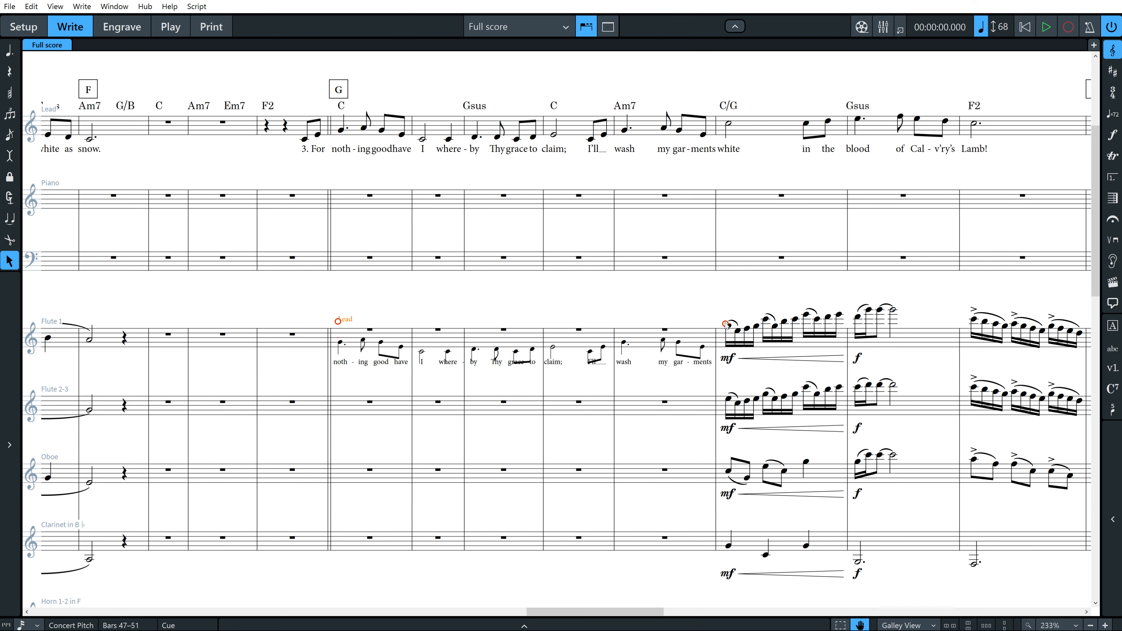
drag(725, 325, 648, 323)
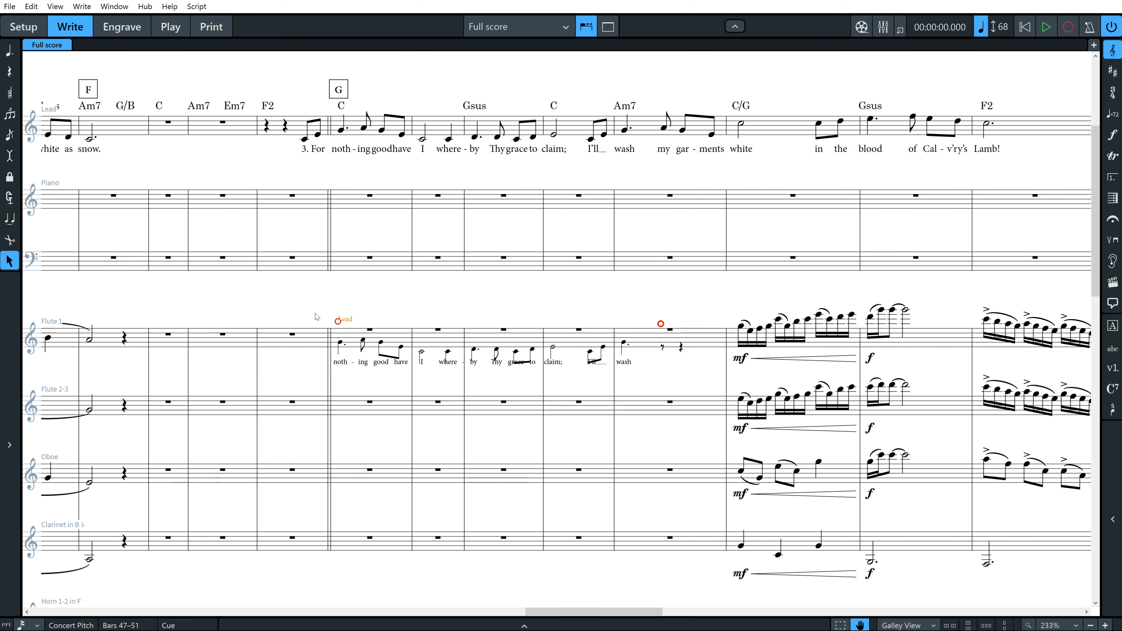
drag(337, 321, 300, 322)
Duplicate the Flute 1 cue to the Flute 2-3, Oboe and Clarinet staves below.
scroll(423, 345, down, 2)
scroll(423, 345, down, 1)
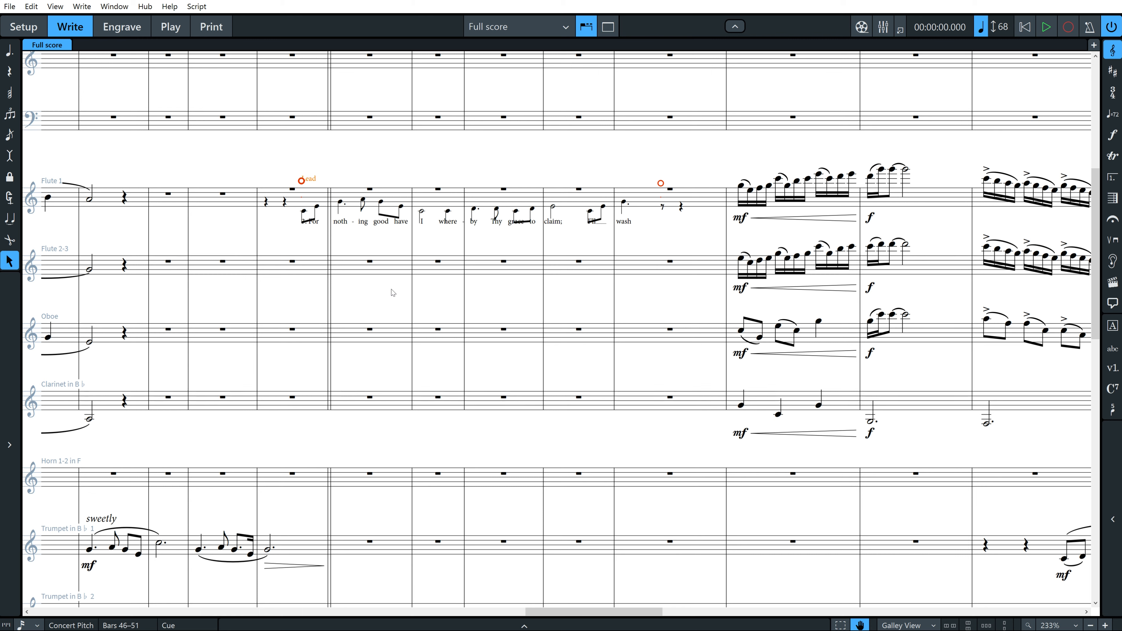
key(ctrl+alt+m)
key(ctrl+alt+m)
key(ctrl+alt+m)
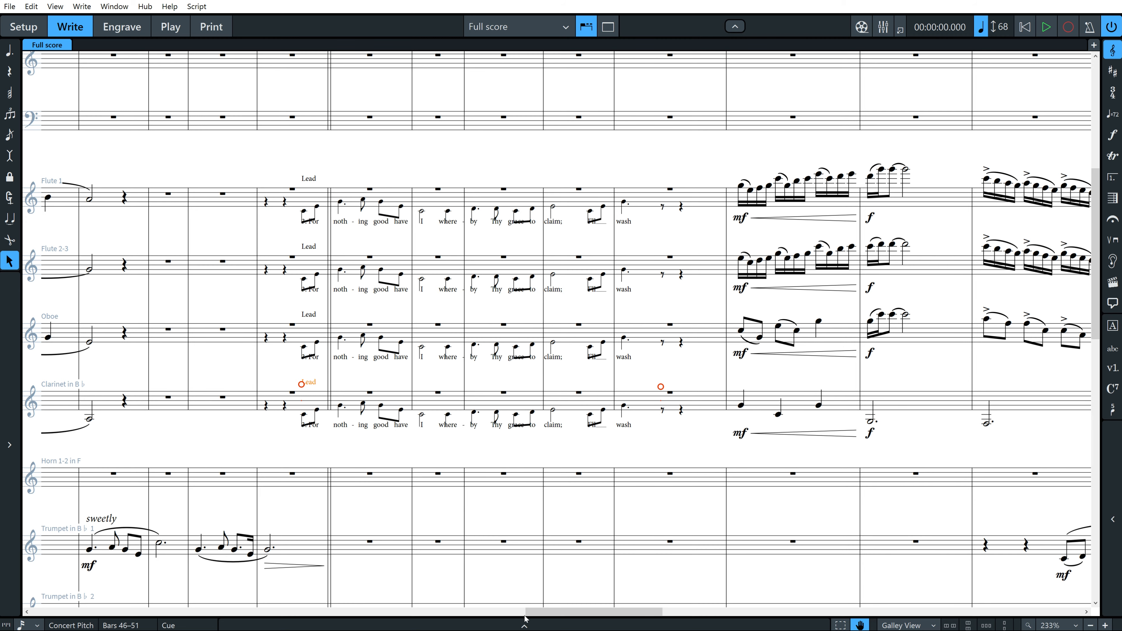
Add a diminuendo under the Clarinet's three notes in bar 57, ending in mp at bar 58.
drag(539, 613, 643, 611)
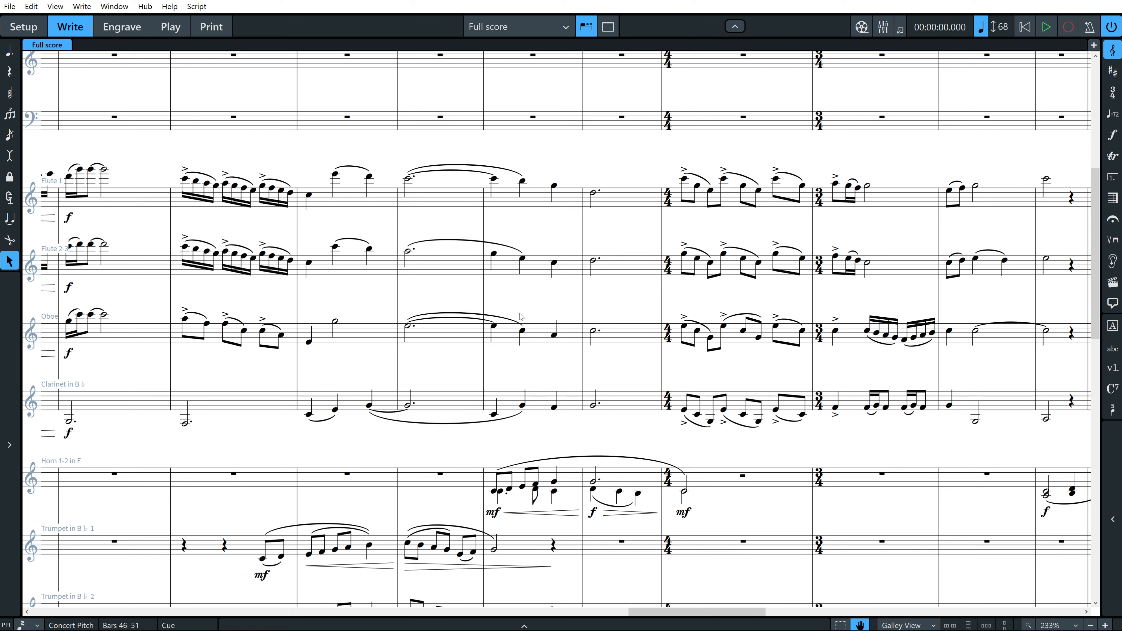
click(508, 270)
click(502, 331)
click(496, 331)
click(493, 179)
click(507, 403)
key(shift+d)
text(>)
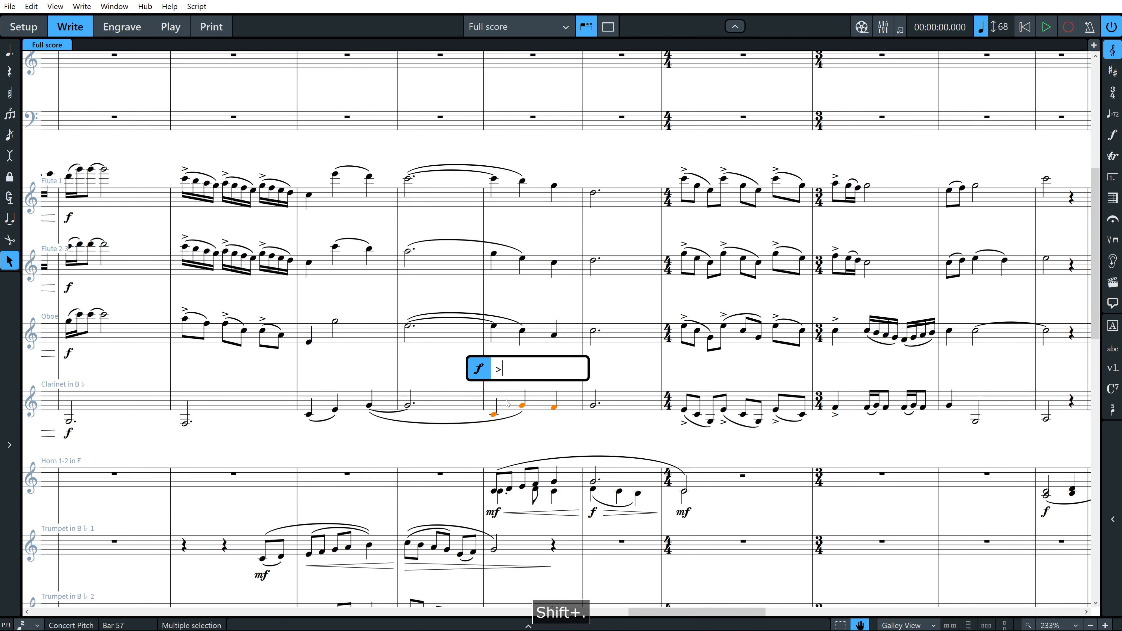
text(mp)
key(Return)
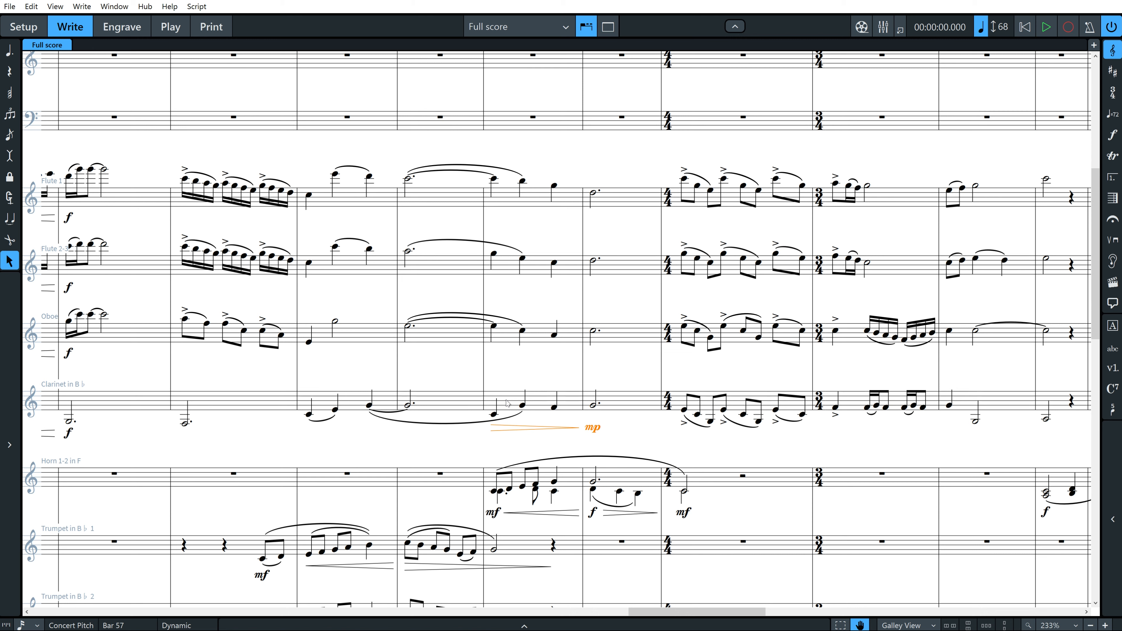
Duplicate the Clarinet's diminuendo and mp to the Oboe, Flute 2-3 and Flute 1 staves above.
key(ctrl+alt+n)
key(ctrl+alt+n)
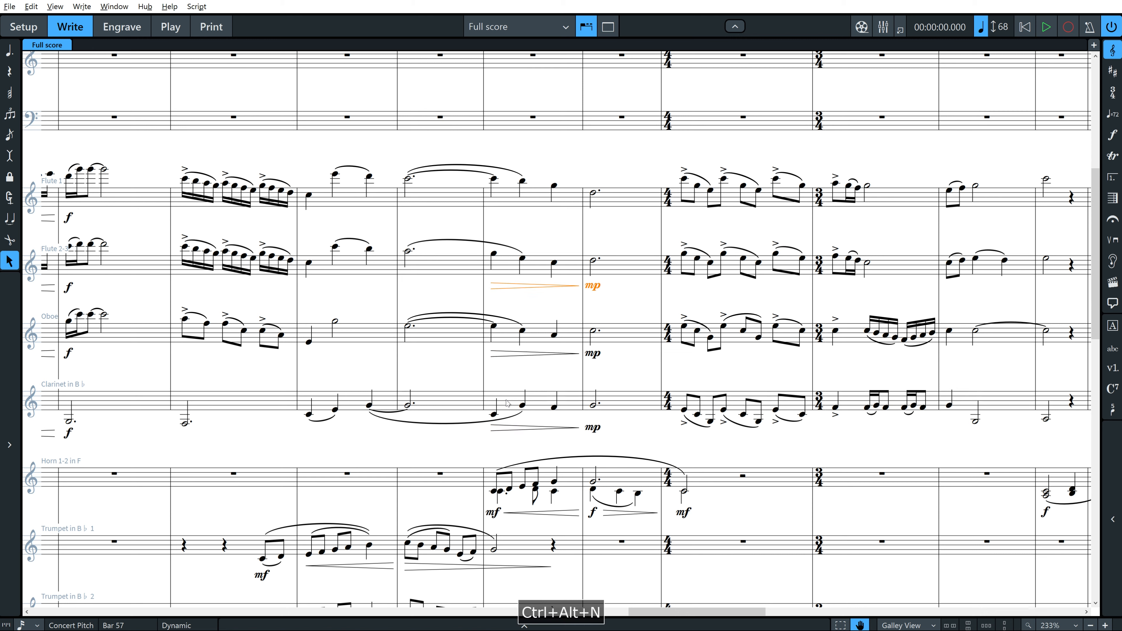
key(ctrl+alt+n)
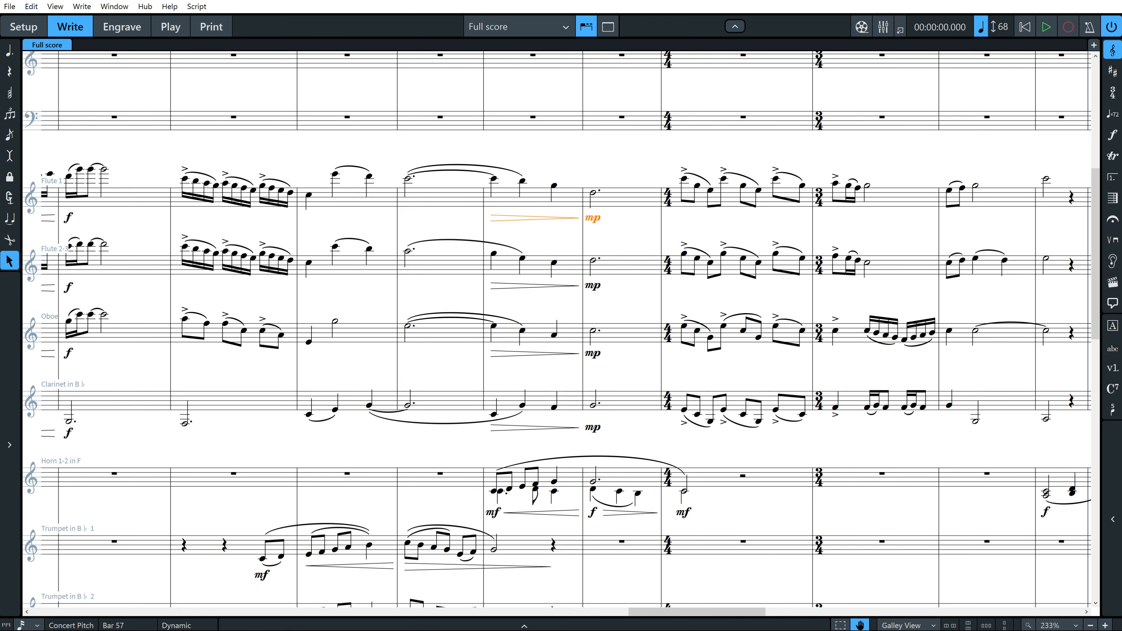
Duplicate the Clarinet's Lead cue at bars 46–51 to the Horn 1-2 staff below.
drag(758, 610, 639, 603)
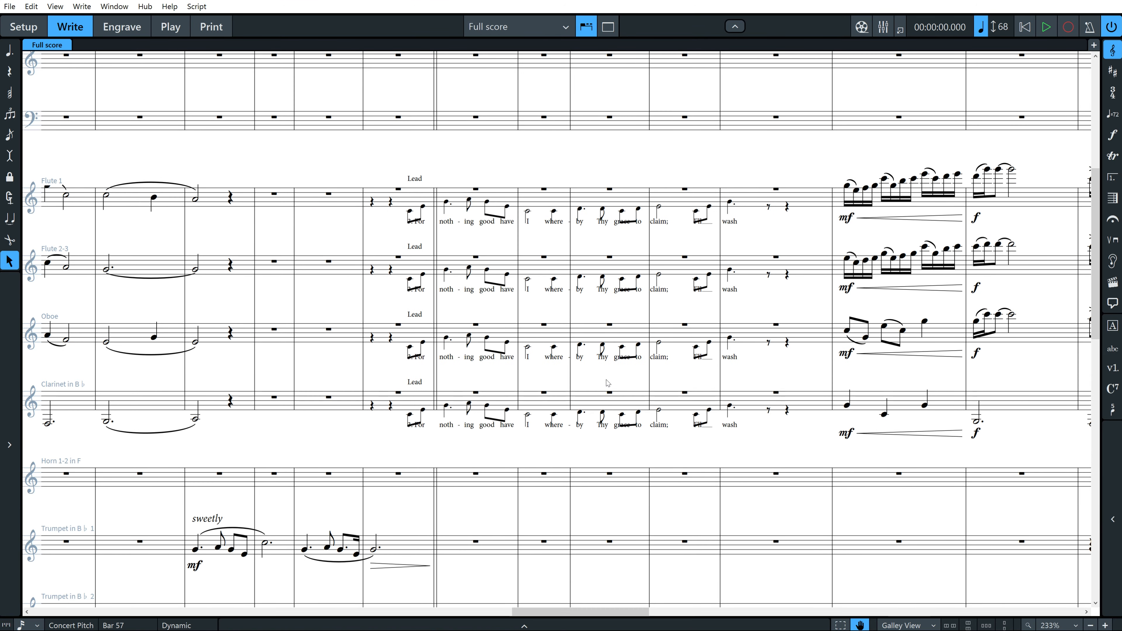
scroll(608, 383, down, 3)
scroll(607, 381, down, 2)
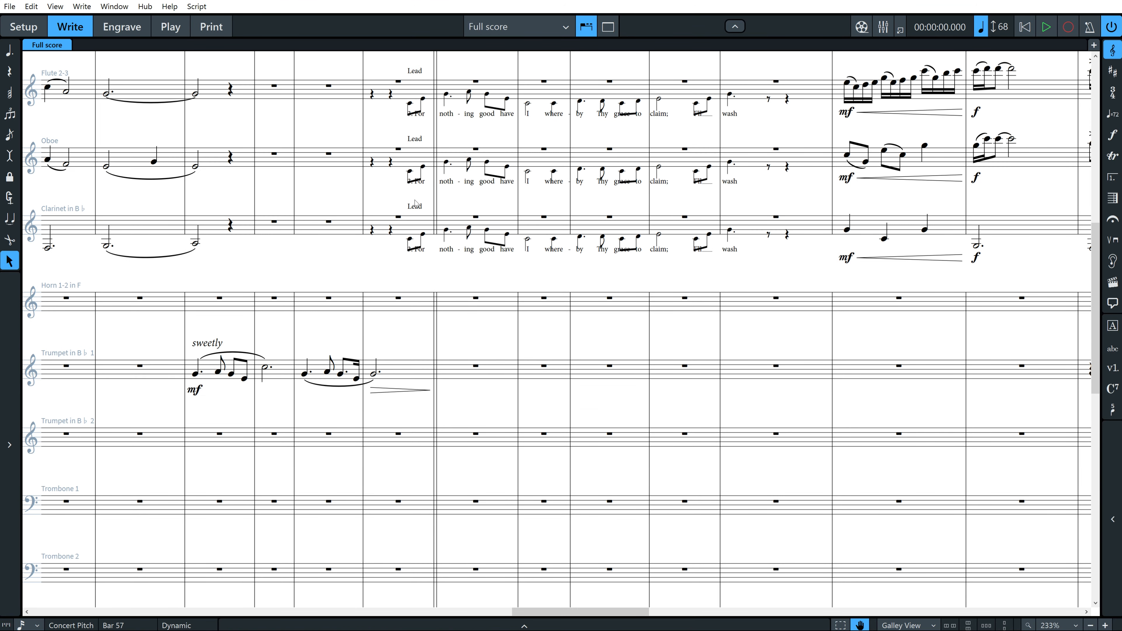
click(419, 207)
key(ctrl+alt+m)
Move the copied Lead cue staff by staff down to the Tuba and back up to Trumpet 2.
key(alt+m)
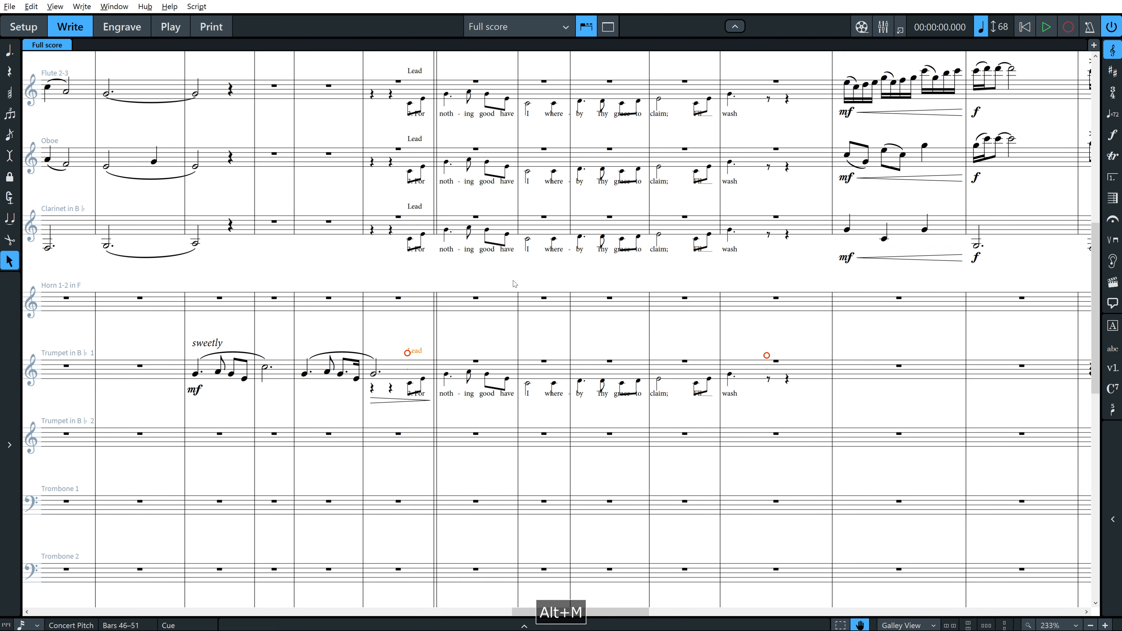
key(alt+m)
key(alt+m)
key(alt+m)
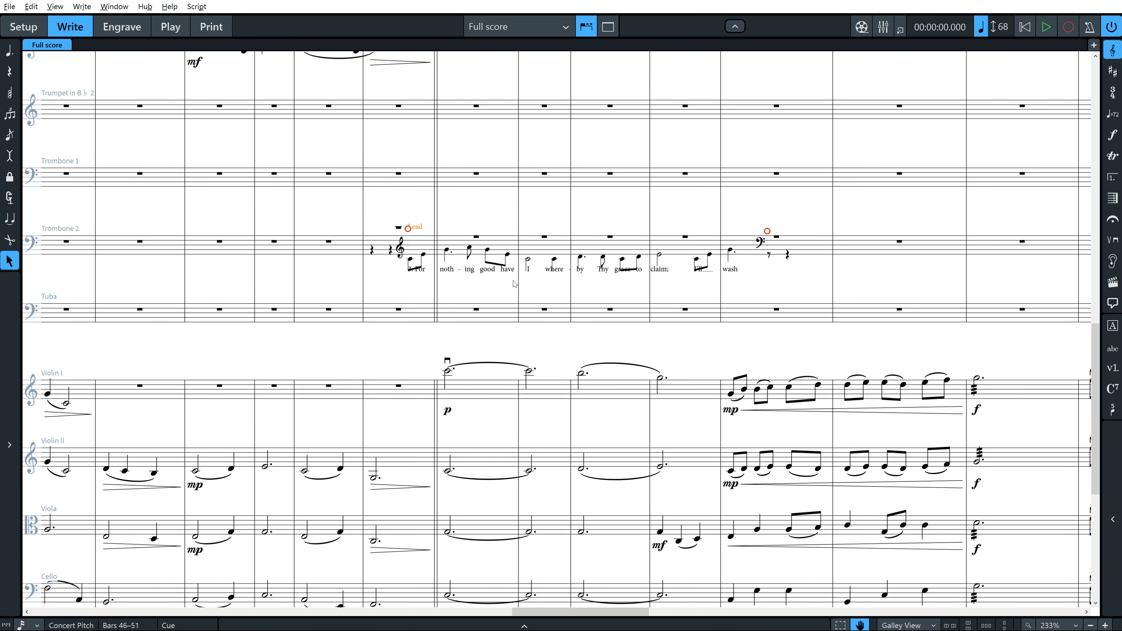
key(alt+m)
key(alt+n)
key(alt+n)
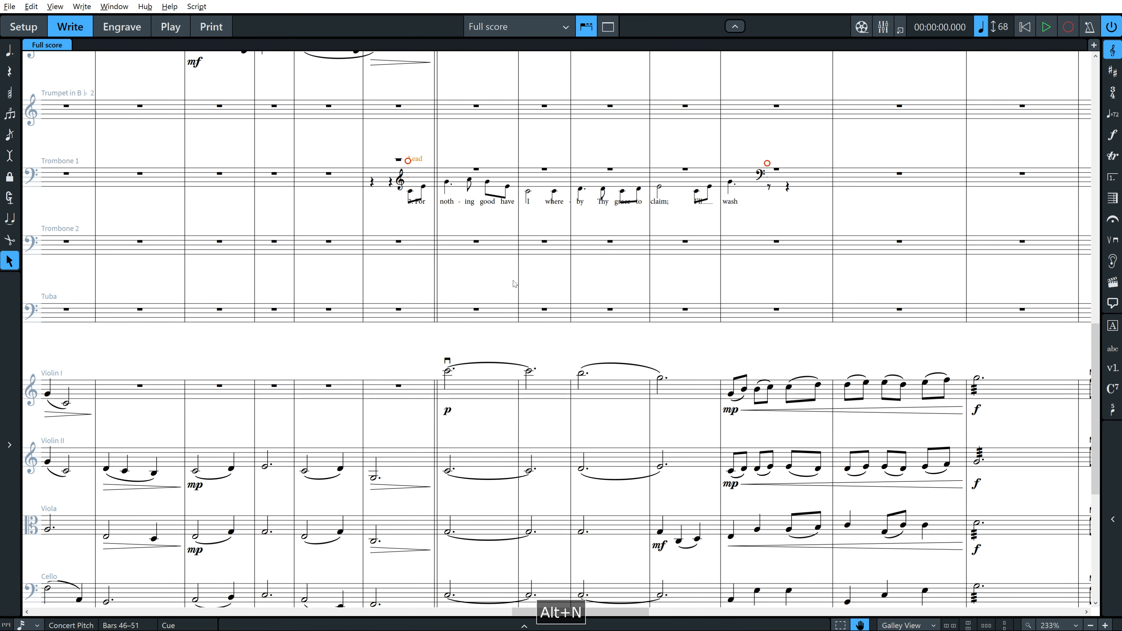
key(alt+n)
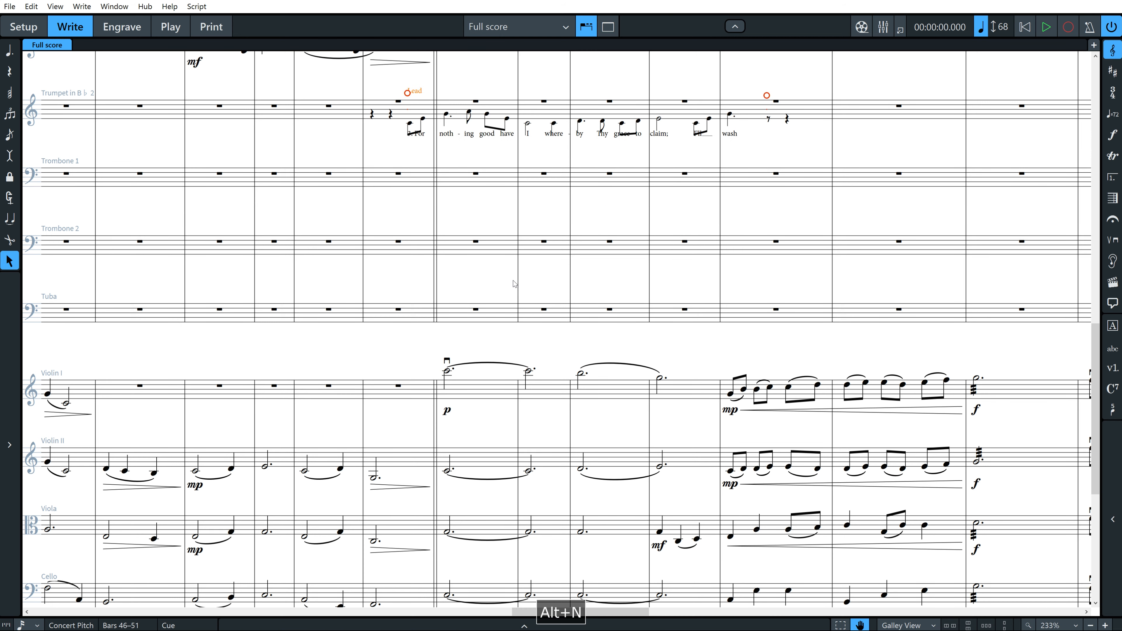
Duplicate the Trumpet 2 cue to the Trombone 1 and Trombone 2 staves below.
key(ctrl+alt+m)
key(ctrl+alt+m)
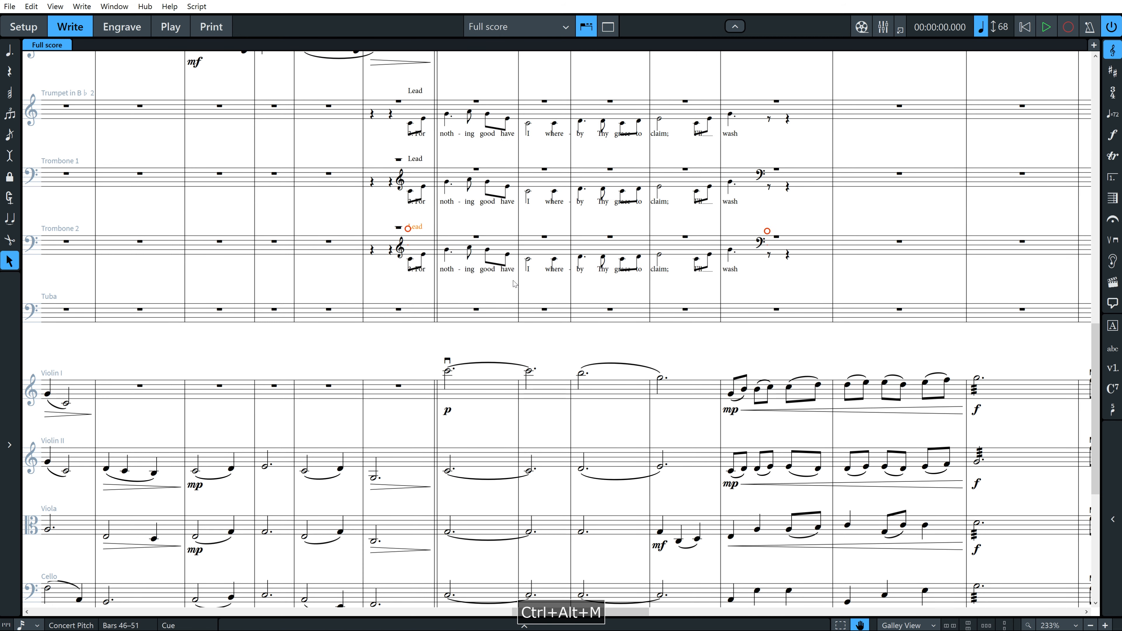